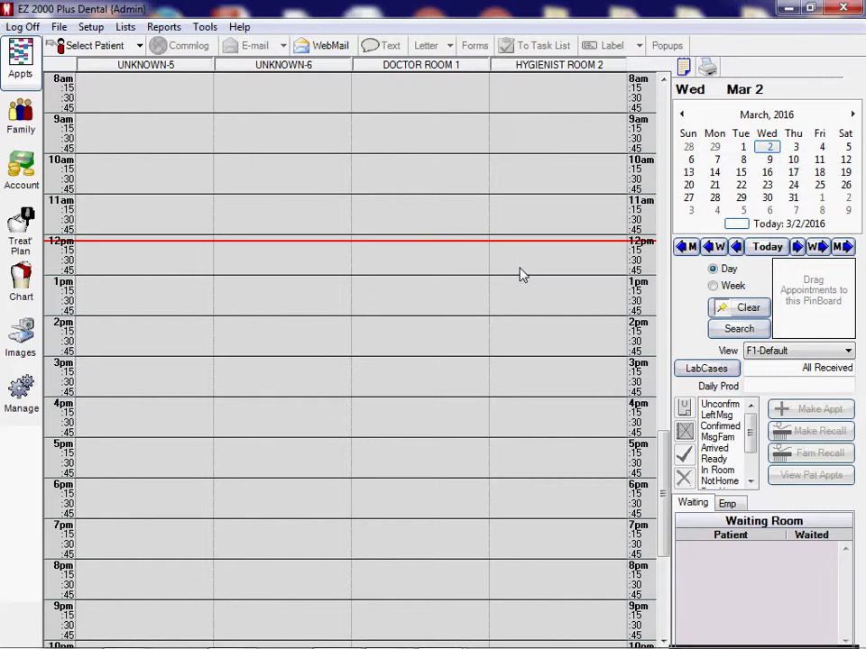
# Review the permissions of the Admin user in the security settings and close them unchanged
pyautogui.click(90, 26)
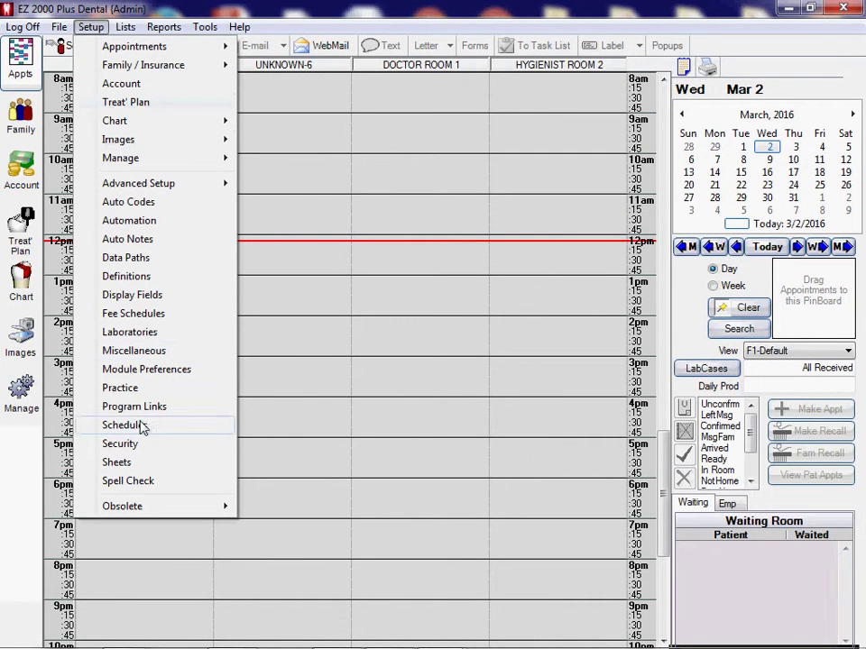
pyautogui.click(133, 445)
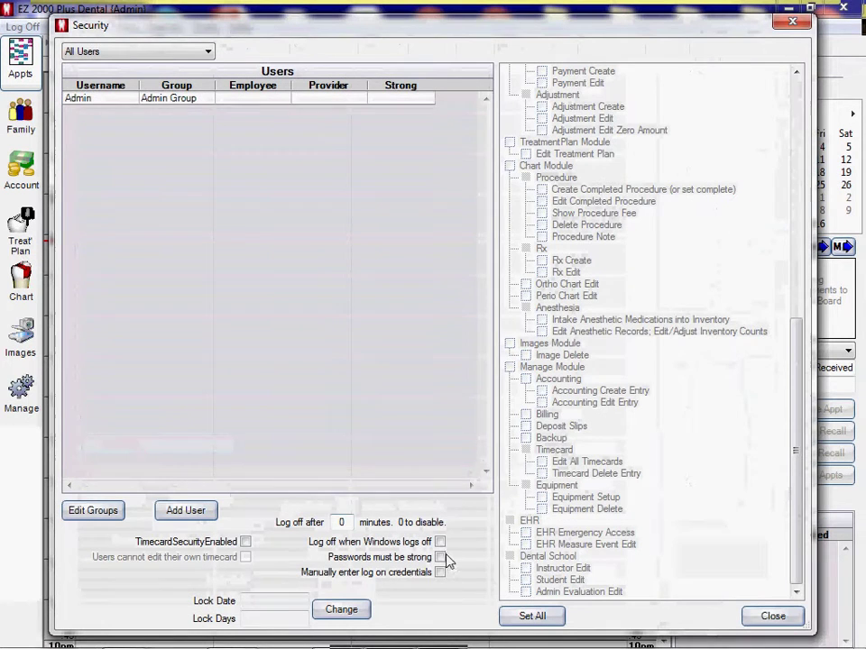
pyautogui.click(79, 98)
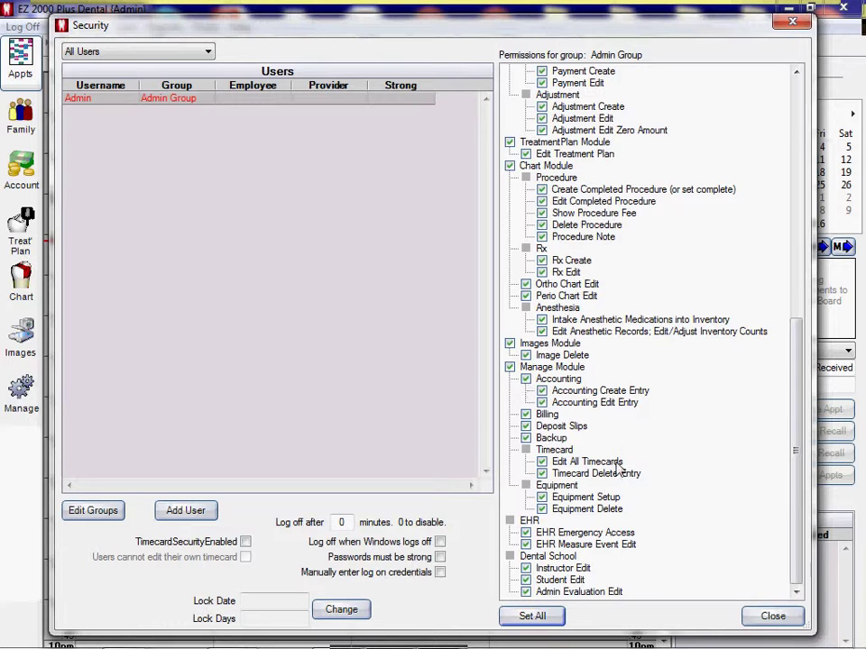
pyautogui.click(771, 617)
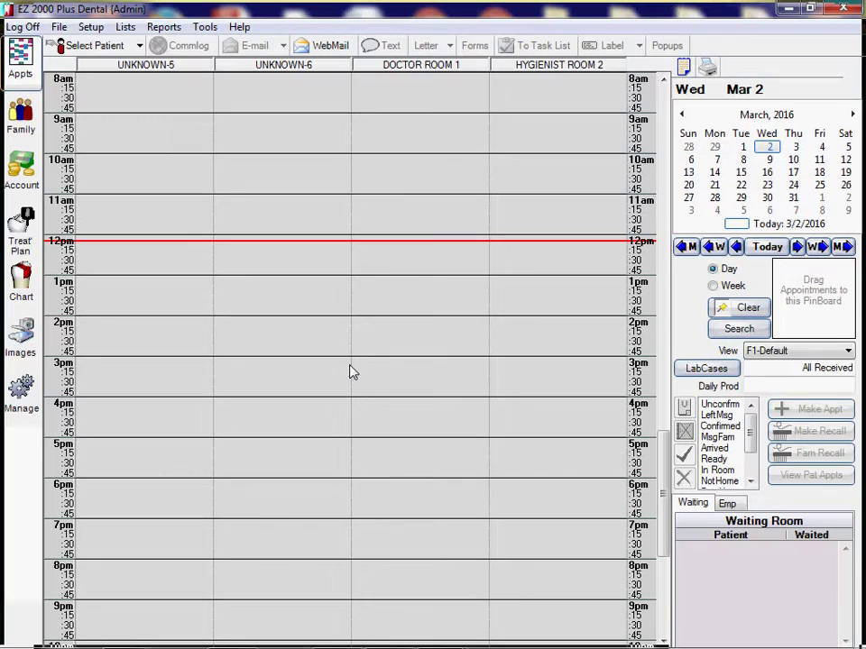
# Find the patient by last name, select the record and show the patient's family information
pyautogui.click(80, 45)
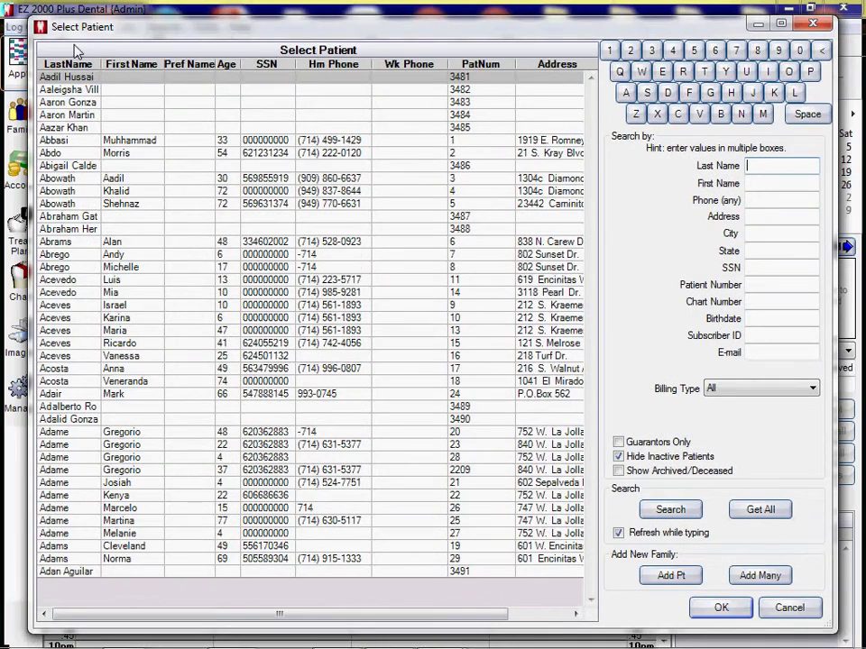
pyautogui.write('shainberg')
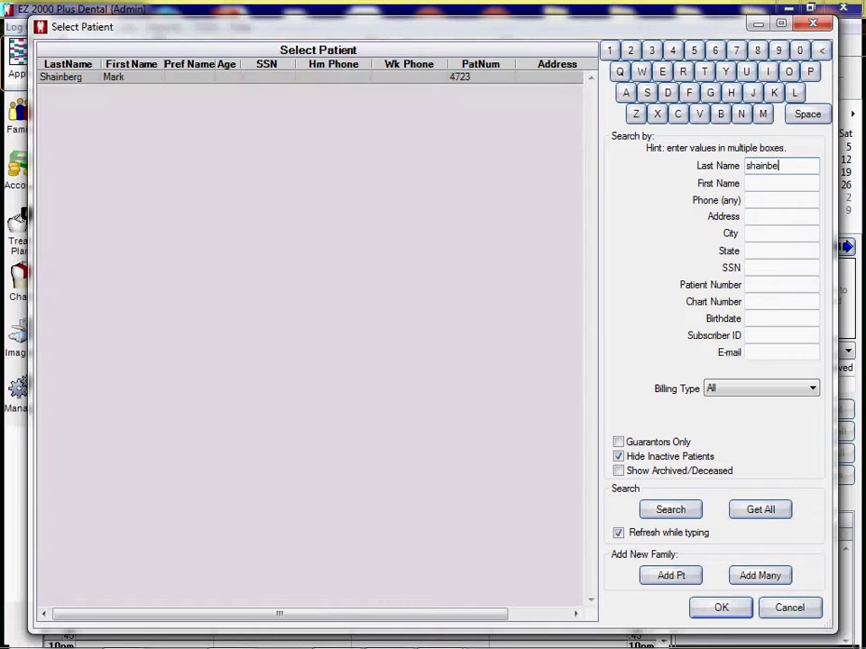
pyautogui.doubleClick(52, 78)
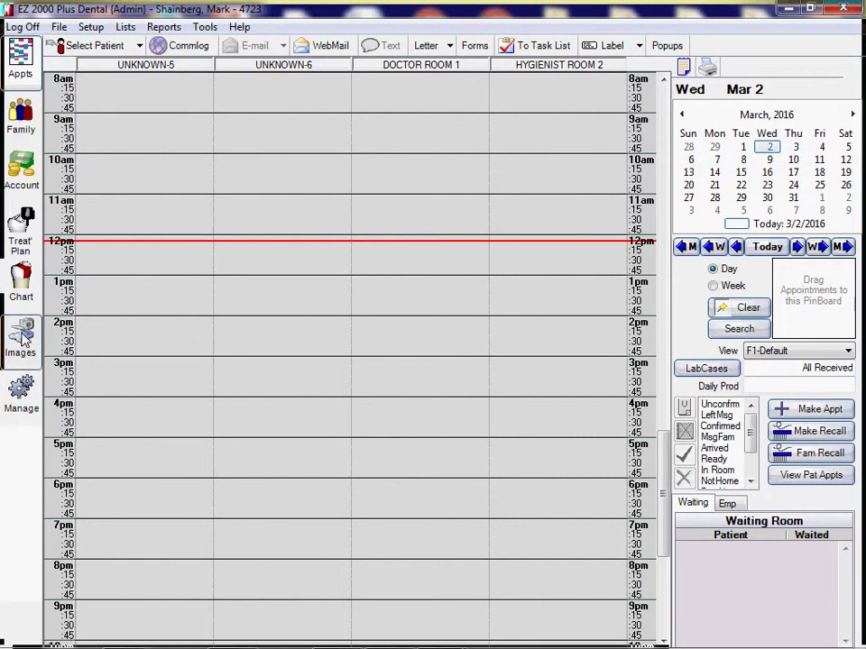
pyautogui.click(30, 120)
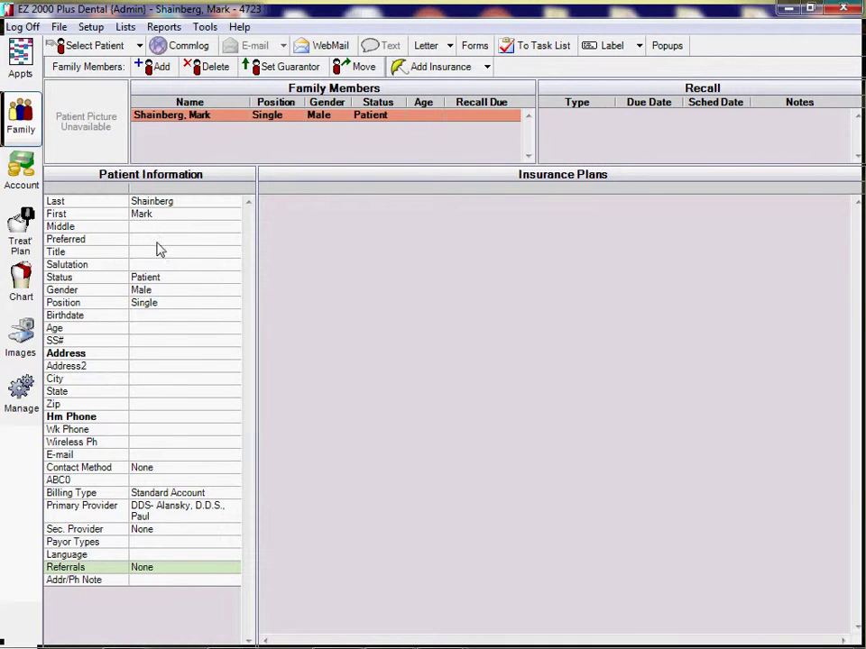
# Scan the driver license as a photo into the patient's Patient Pictures folder, accept its item info, and check the picture in the Family module
pyautogui.click(14, 357)
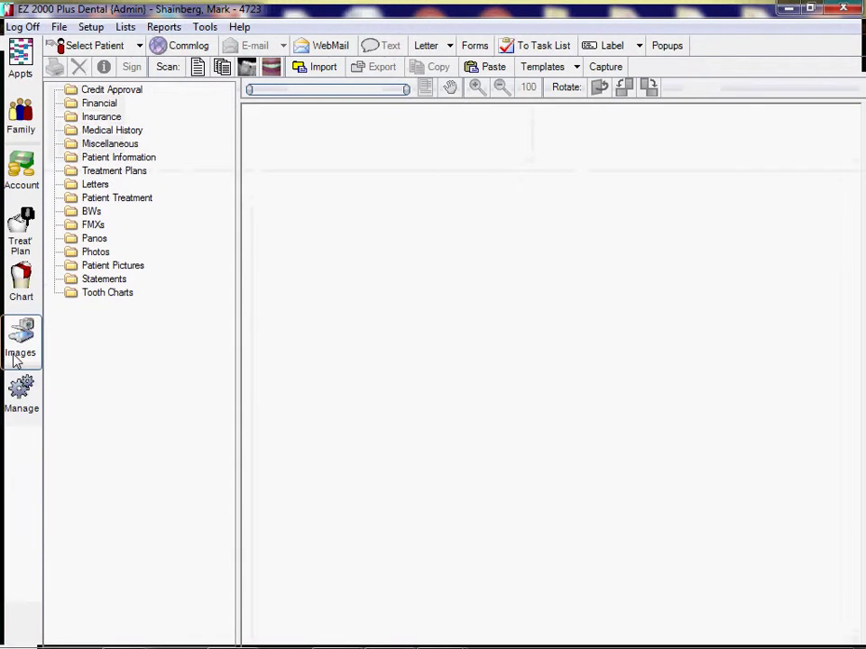
pyautogui.click(101, 267)
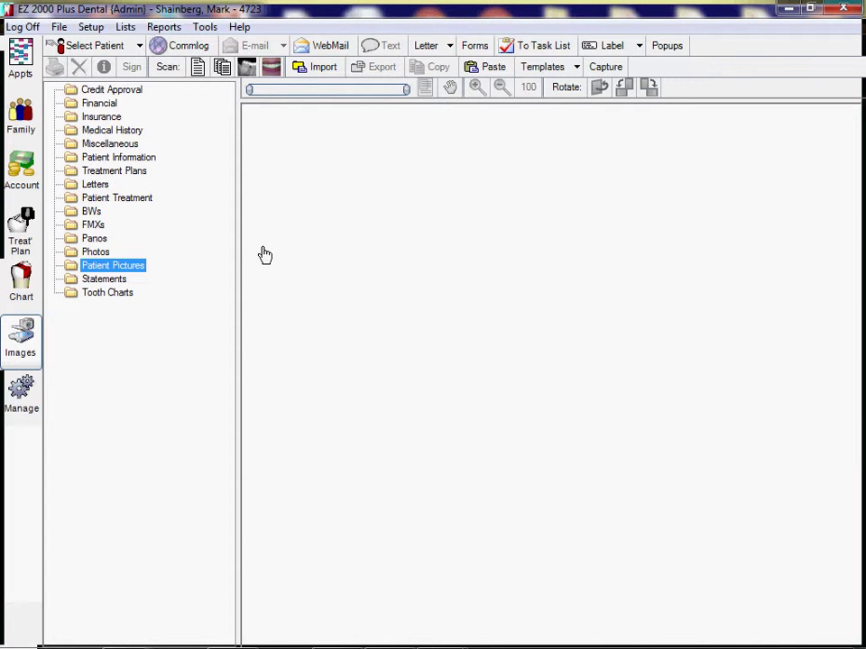
pyautogui.click(271, 71)
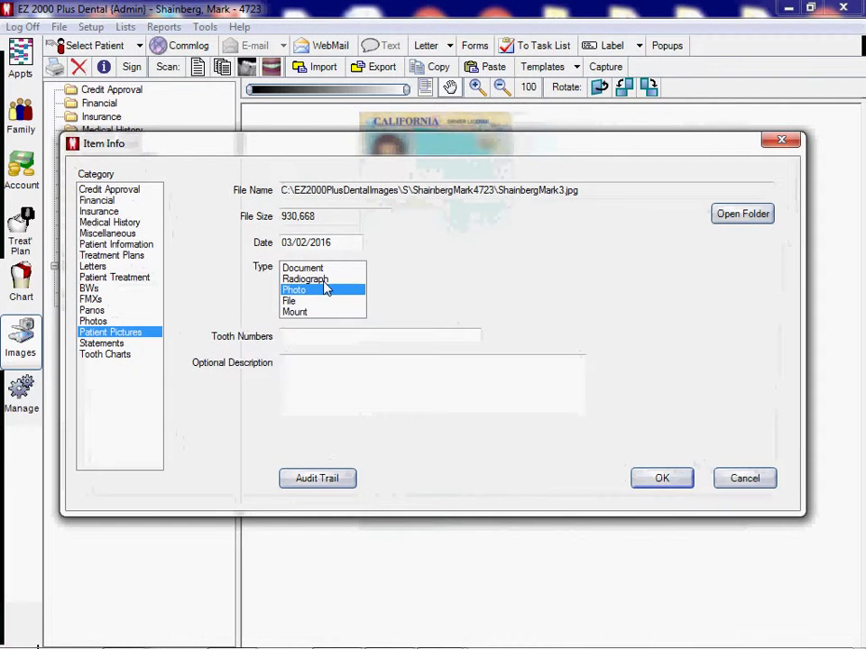
pyautogui.click(657, 481)
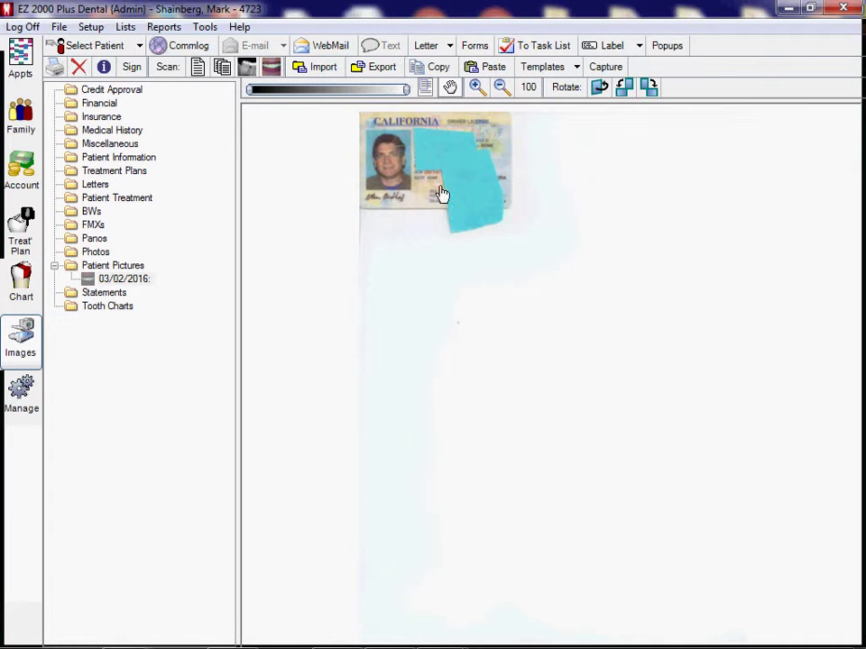
pyautogui.click(21, 115)
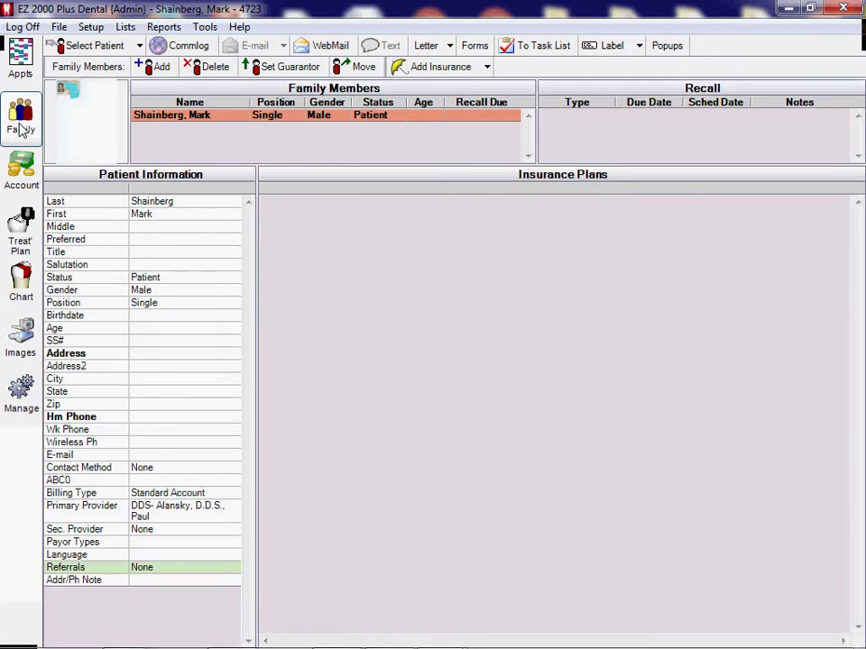
# Crop the scanned picture in Patient Pictures to the face portrait and check the result in the Family module
pyautogui.click(17, 340)
pyautogui.click(151, 280)
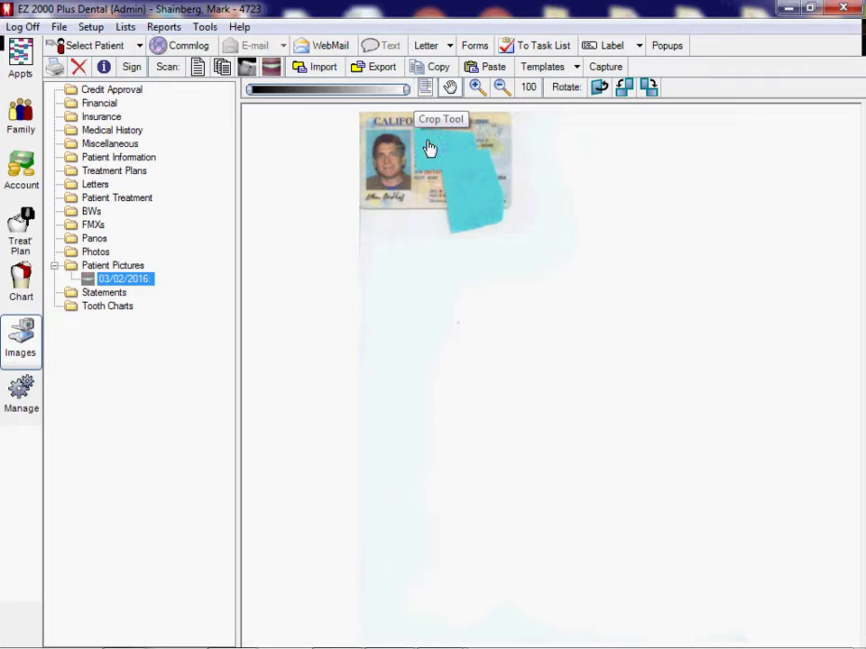
pyautogui.click(424, 86)
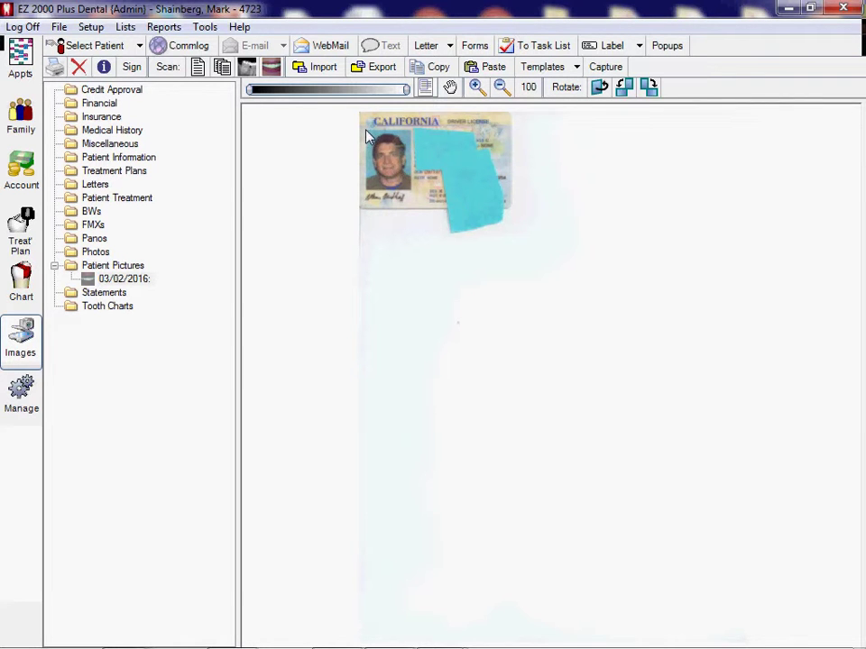
pyautogui.moveTo(366, 131); pyautogui.dragTo(411, 195)
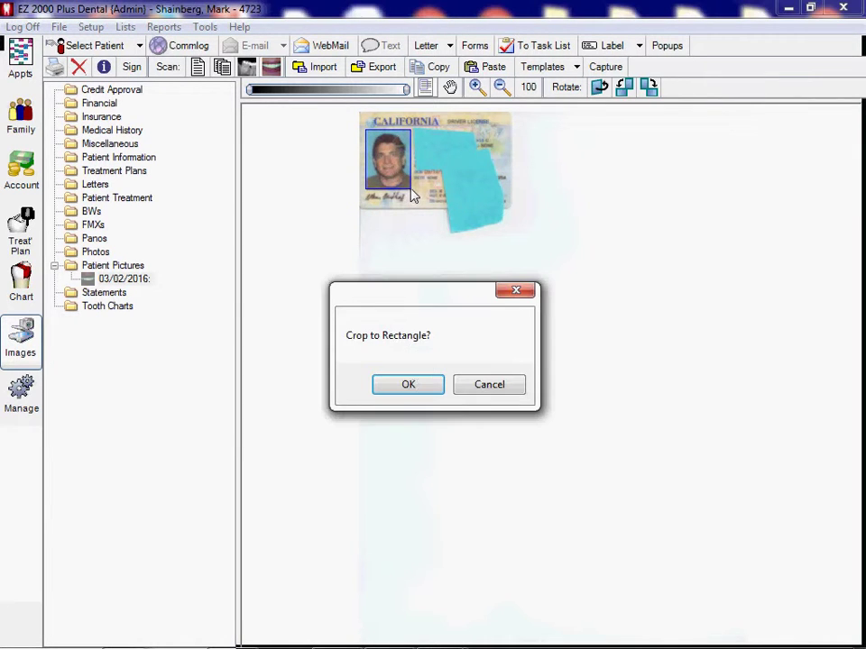
pyautogui.click(408, 385)
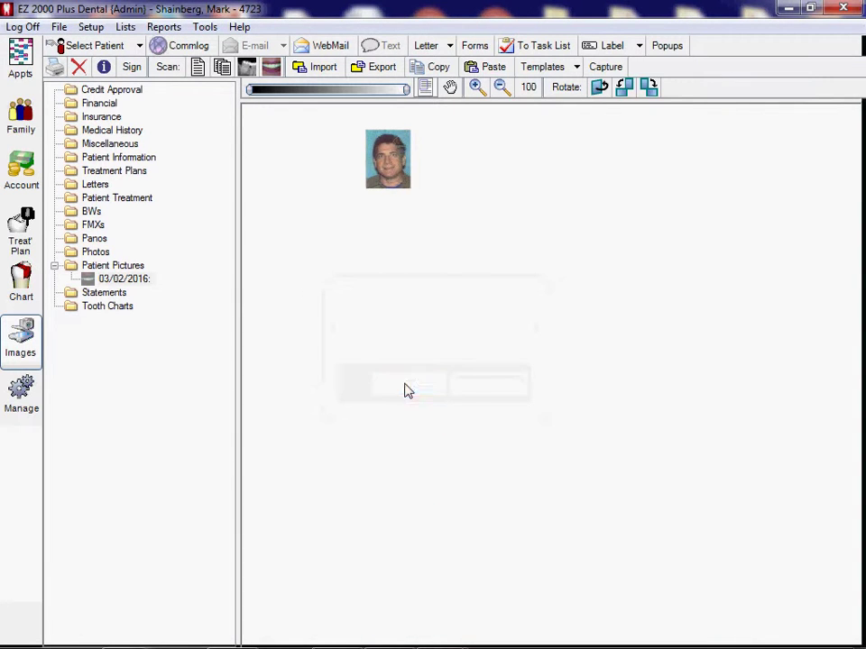
pyautogui.click(22, 116)
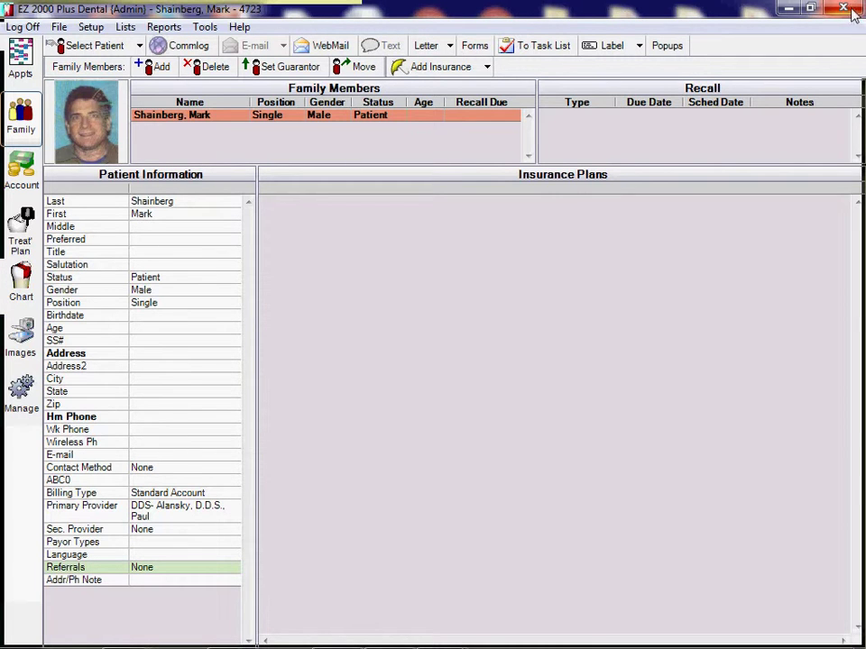
# Switch to Windows Explorer and open the folder C:\Windows\System32
pyautogui.click(20, 631)
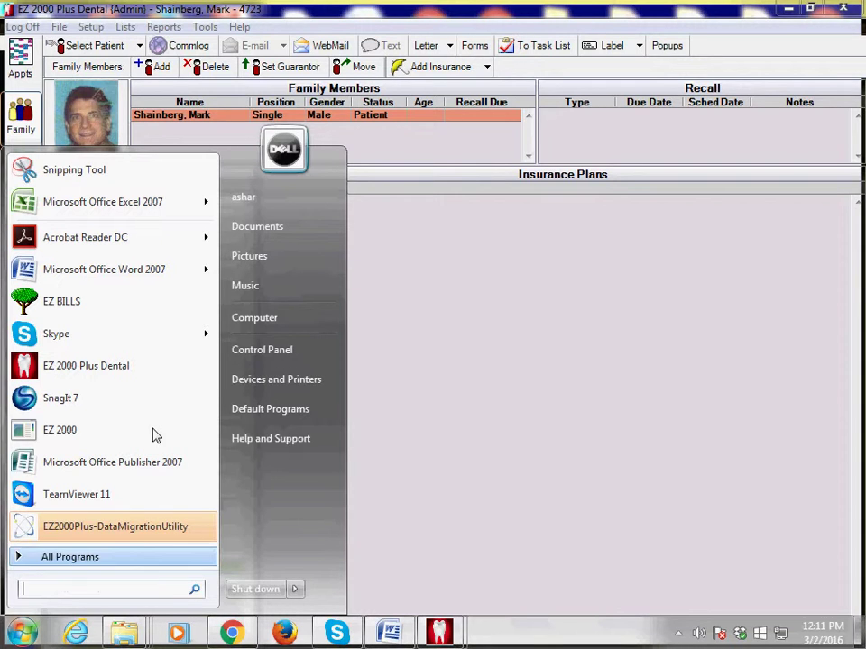
pyautogui.click(240, 318)
pyautogui.doubleClick(286, 120)
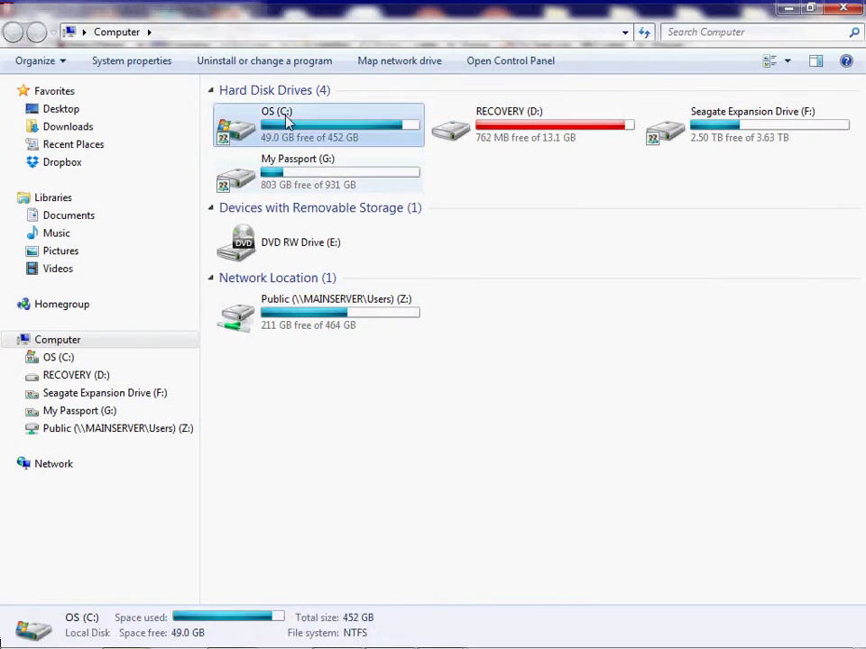
pyautogui.scroll(-5, 310, 420)
pyautogui.scroll(-8, 309, 449)
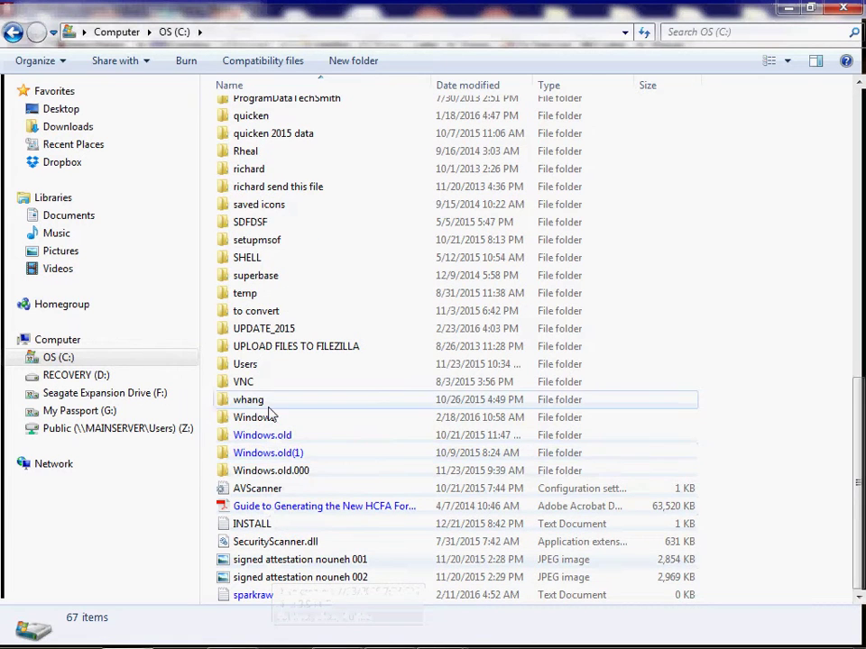
pyautogui.doubleClick(271, 418)
pyautogui.scroll(-10, 279, 439)
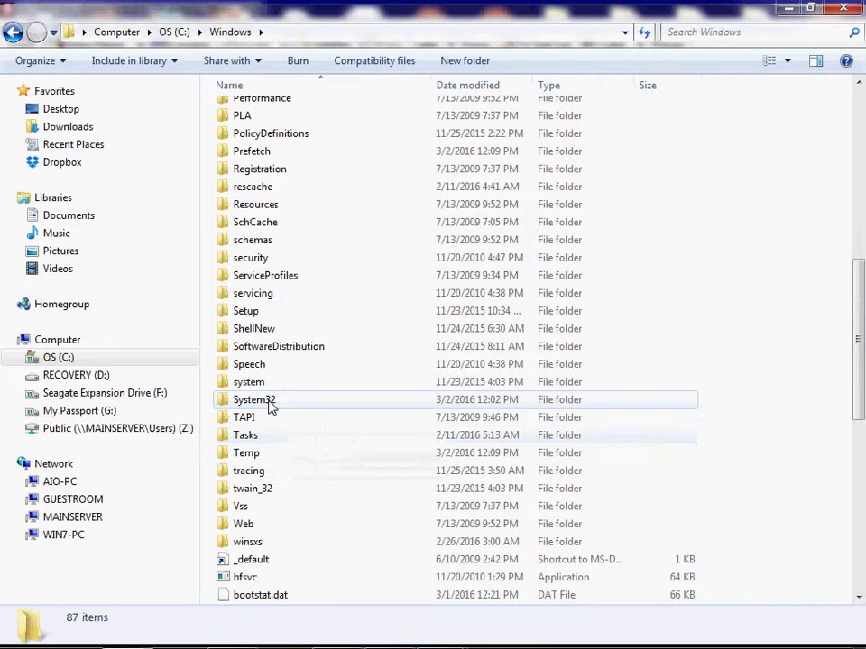
pyautogui.doubleClick(270, 402)
# Look through the System32 contents in name order and jump to the entries starting with E
pyautogui.scroll(-20, 325, 368)
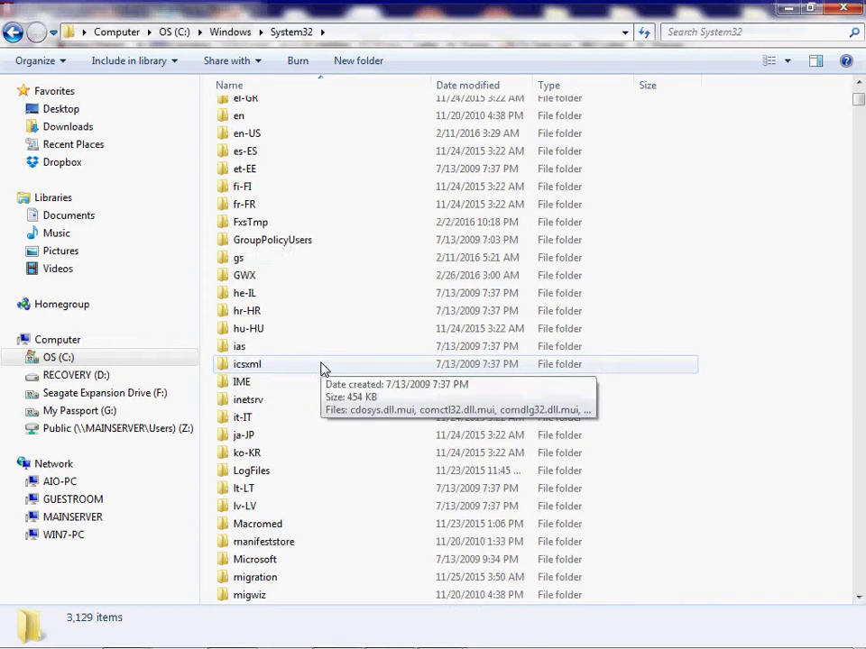
pyautogui.scroll(-20, 325, 369)
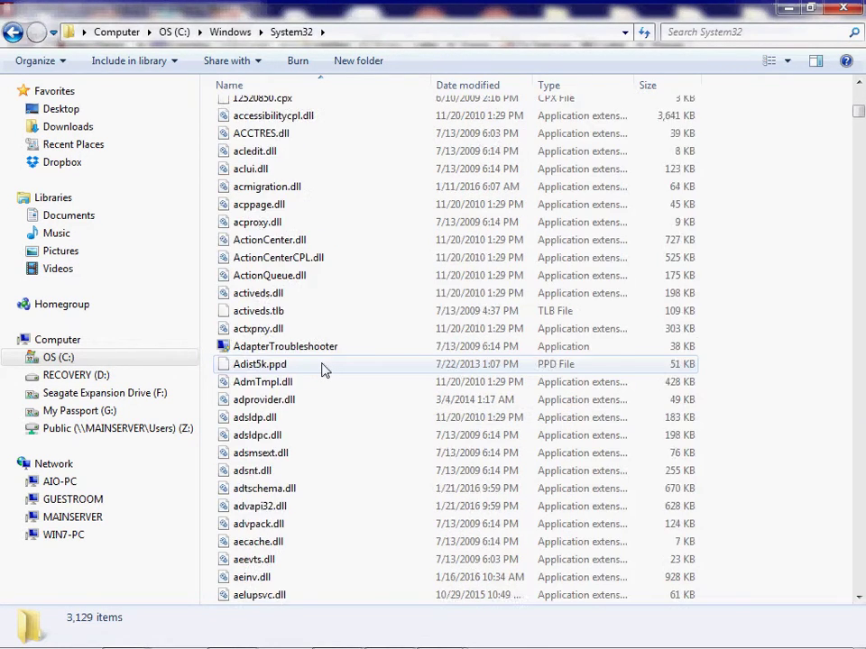
pyautogui.scroll(-20, 325, 370)
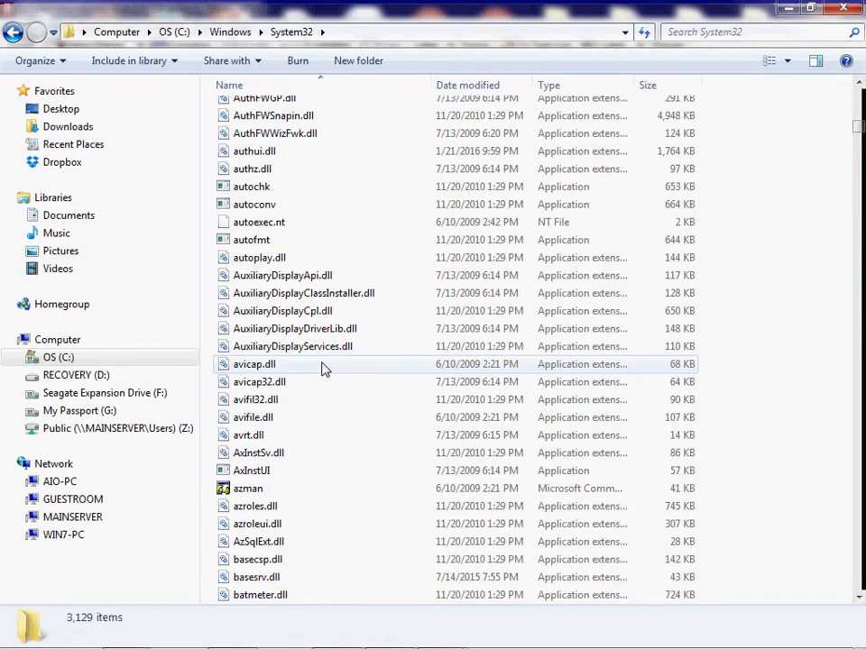
pyautogui.scroll(-8, 325, 362)
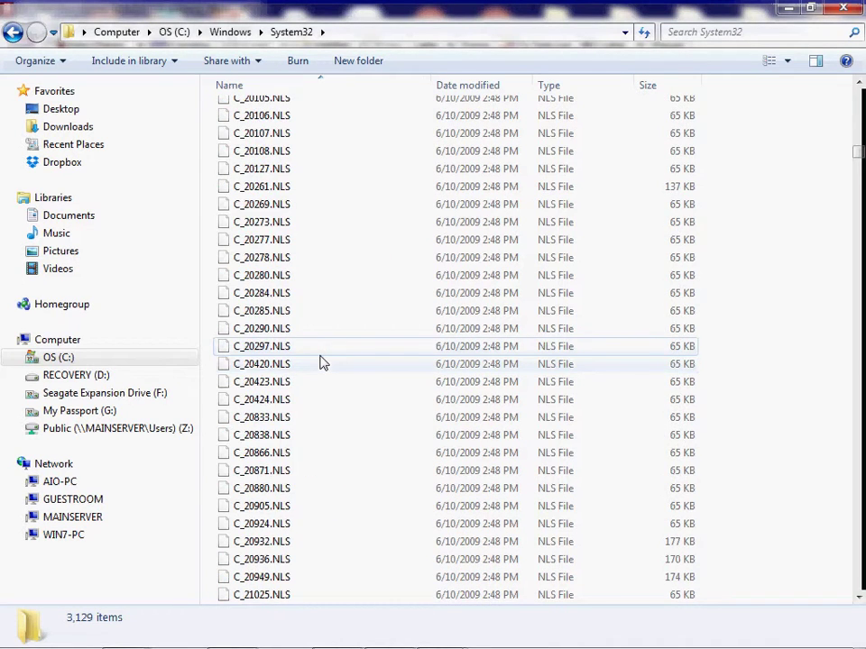
pyautogui.press('e')
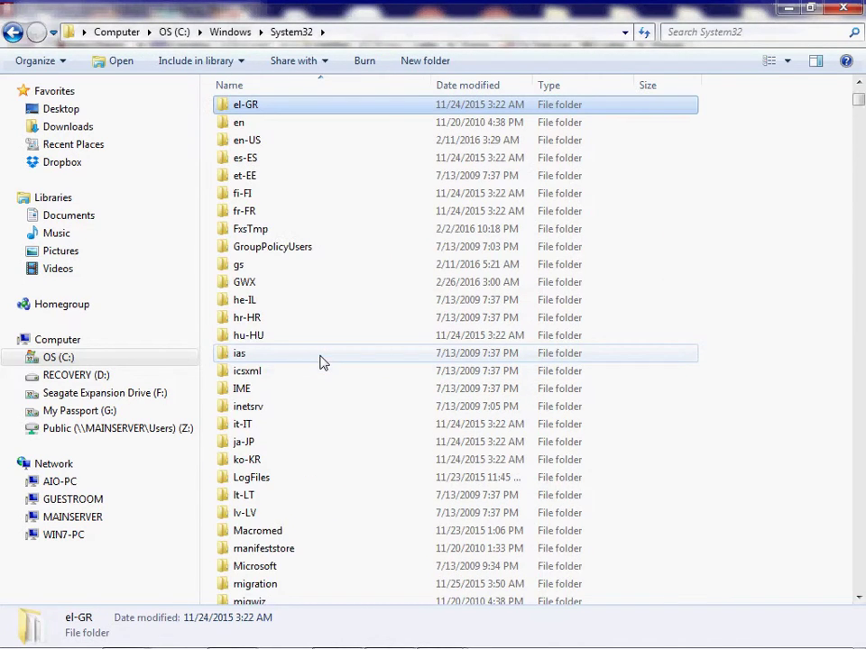
# Sort the System32 folder by date modified and look through the files in that order
pyautogui.click(480, 86)
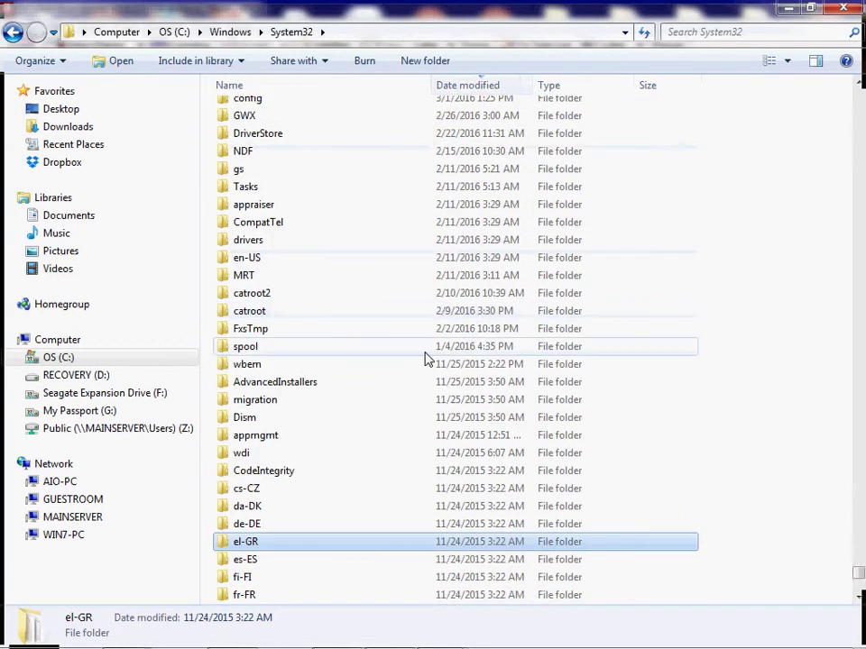
pyautogui.click(861, 184)
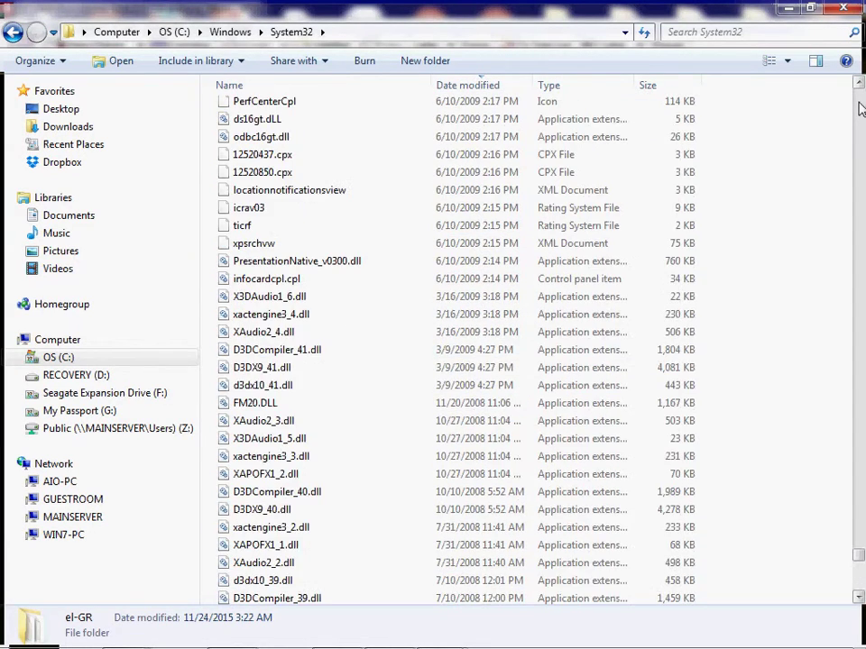
pyautogui.click(859, 108)
pyautogui.scroll(20, 310, 242)
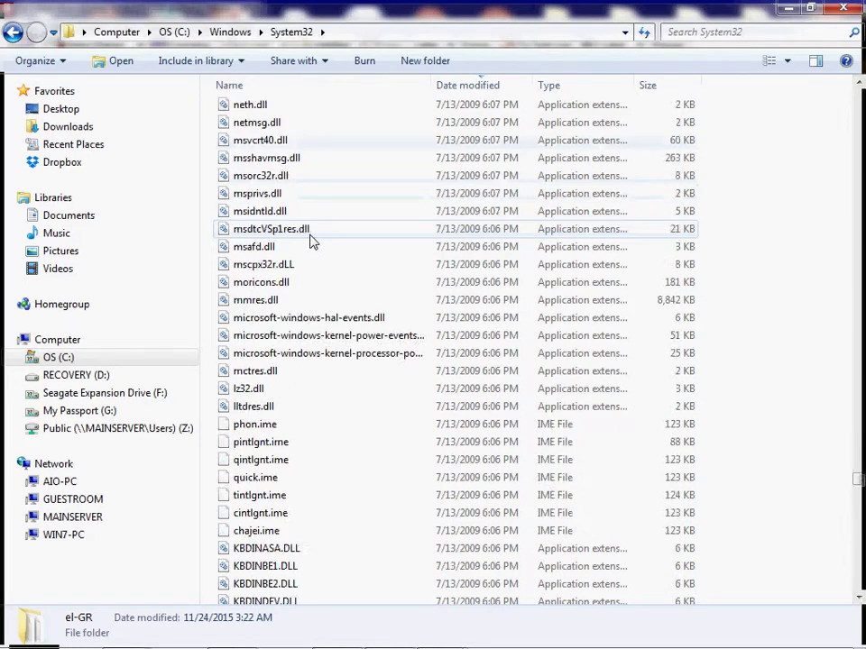
pyautogui.scroll(10, 310, 242)
pyautogui.scroll(-20, 313, 257)
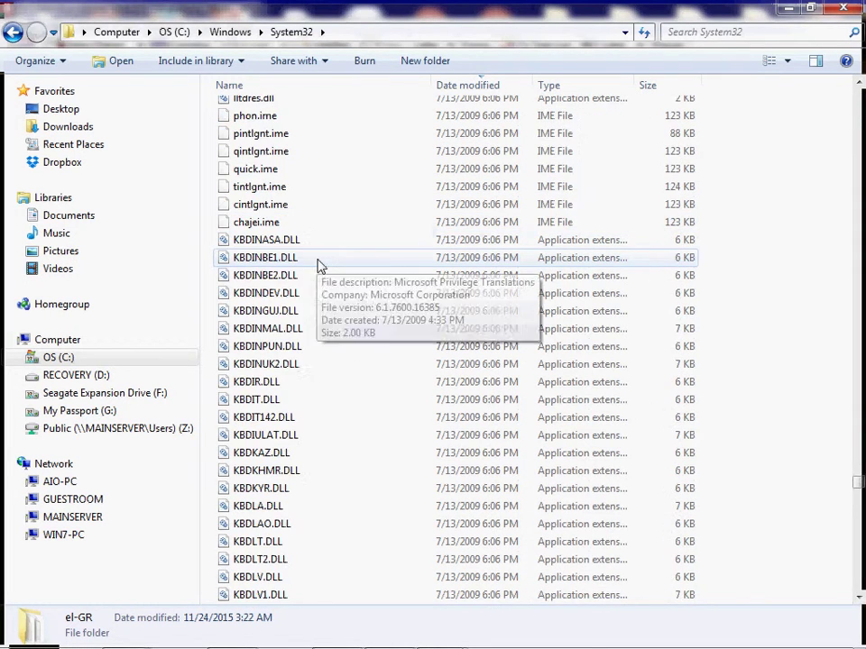
pyautogui.scroll(3, 317, 264)
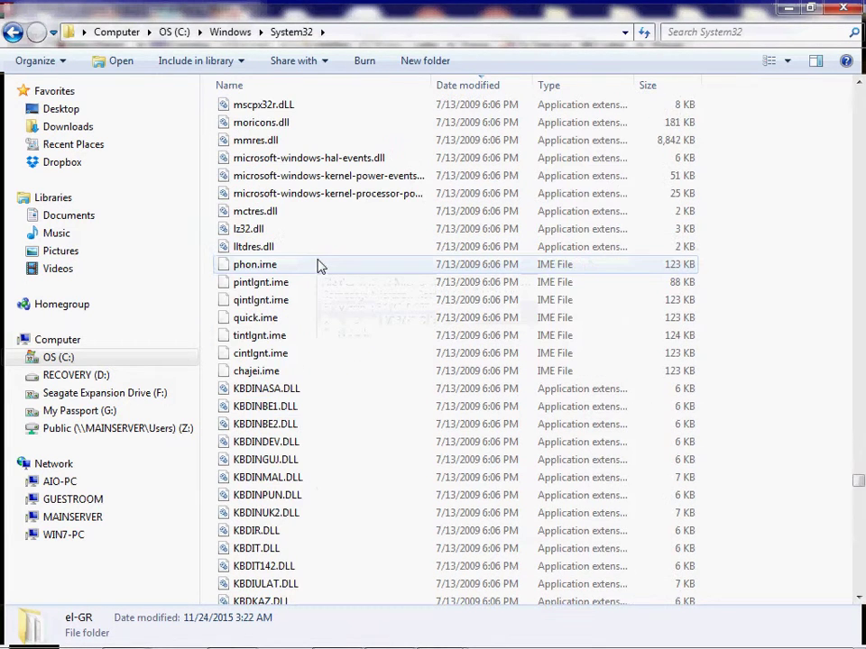
# Sort the System32 folder by name, find eztwain4.dll among the files starting with E, and select it
pyautogui.click(267, 88)
pyautogui.scroll(-20, 324, 469)
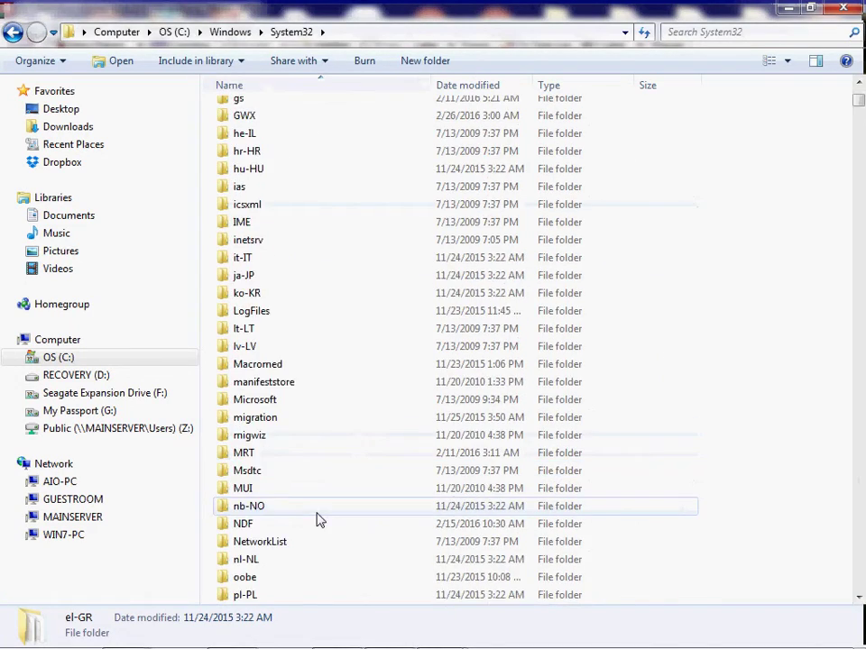
pyautogui.scroll(-20, 315, 523)
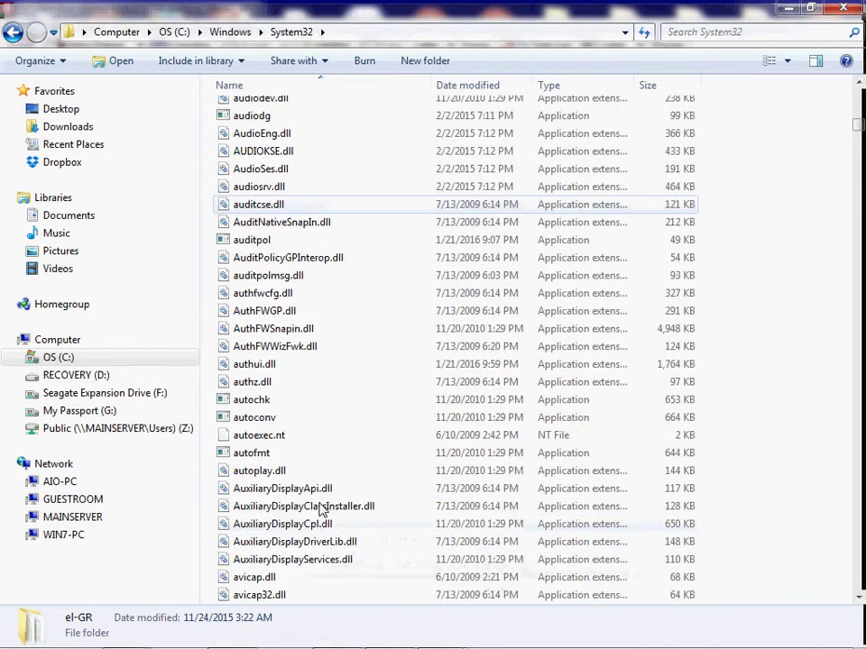
pyautogui.scroll(-20, 320, 501)
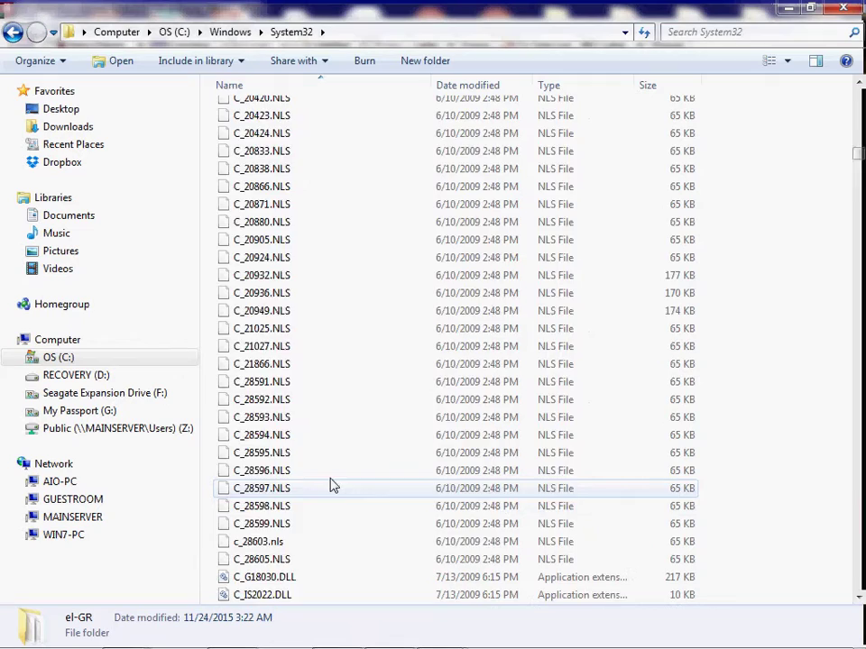
pyautogui.scroll(-20, 343, 478)
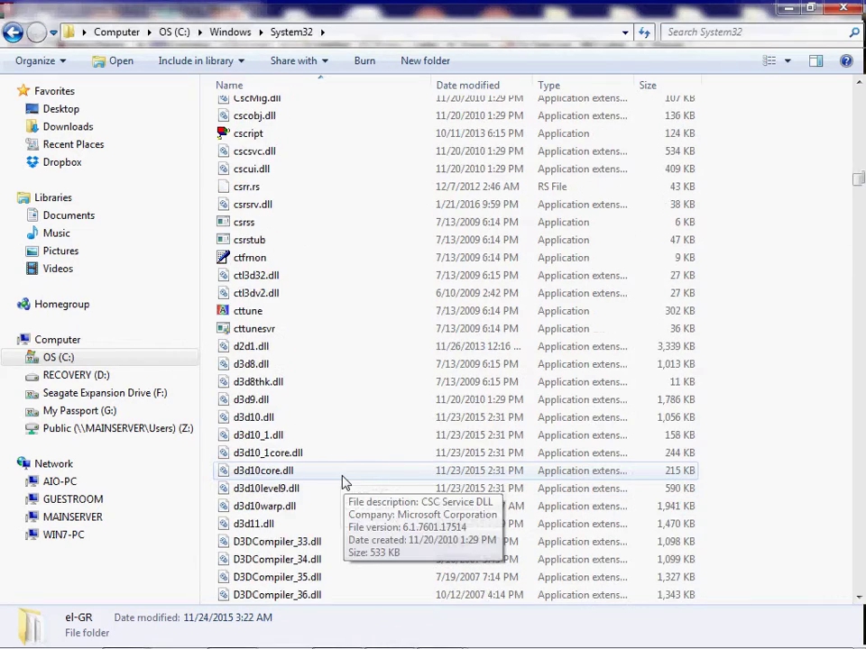
pyautogui.scroll(-20, 343, 478)
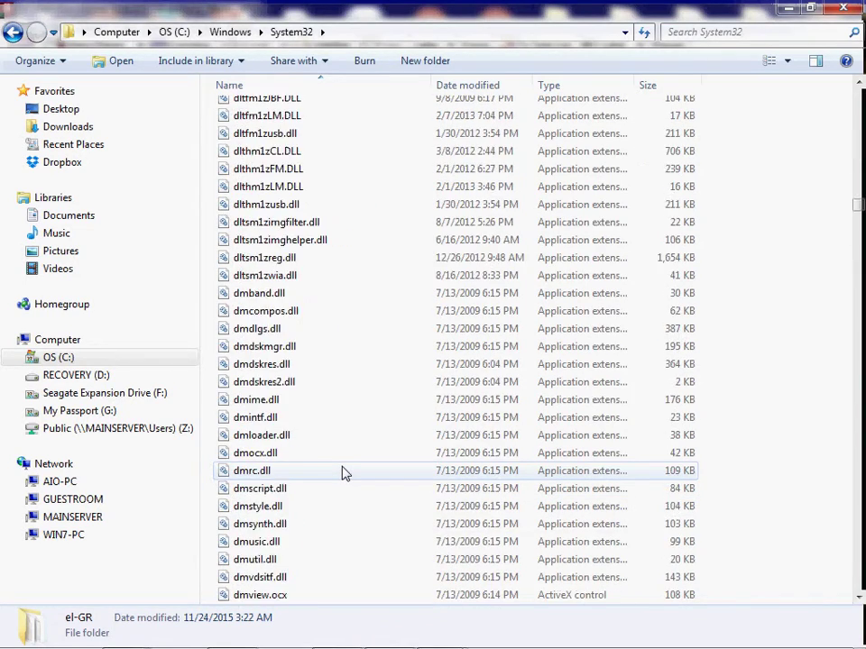
pyautogui.scroll(-20, 343, 473)
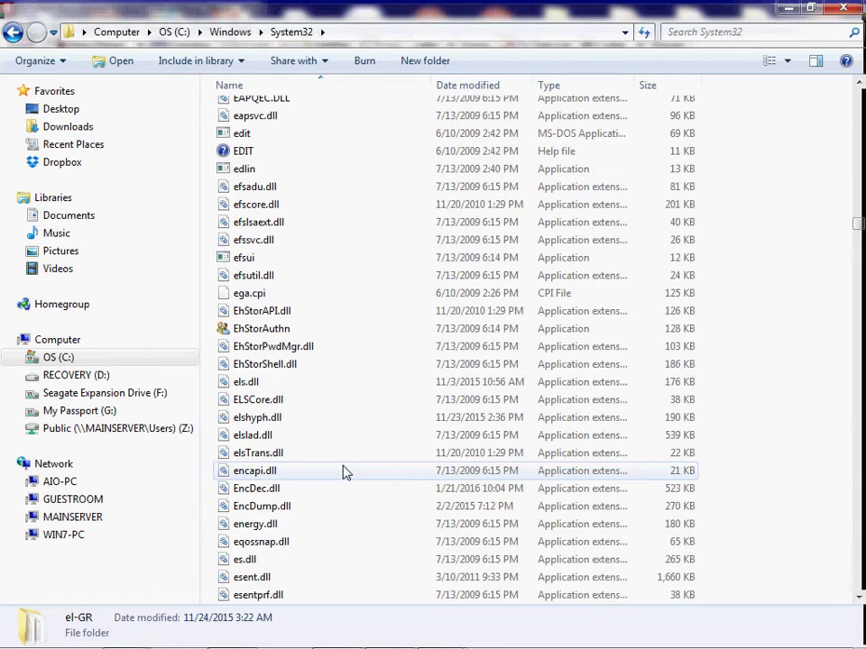
pyautogui.scroll(-7, 344, 474)
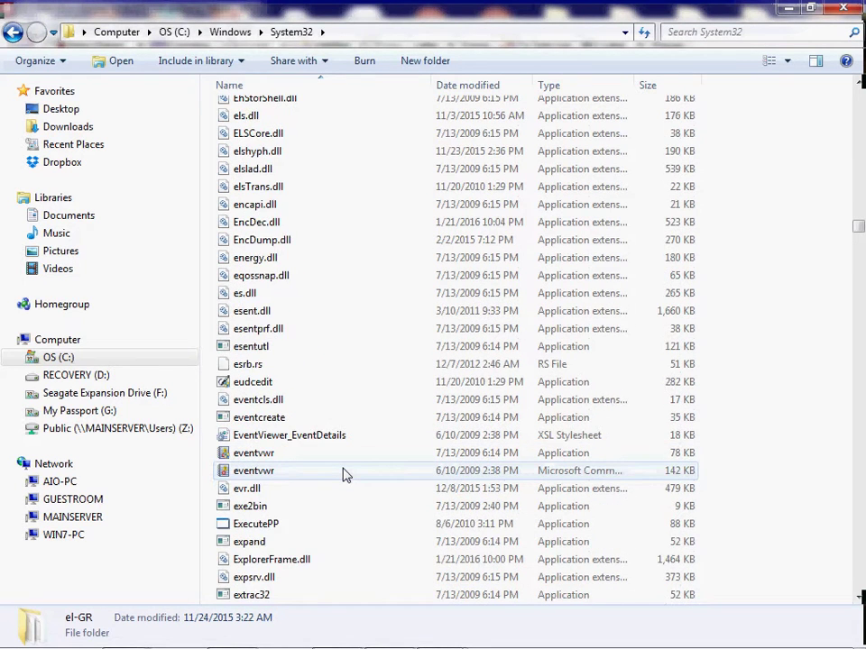
pyautogui.scroll(-2, 343, 476)
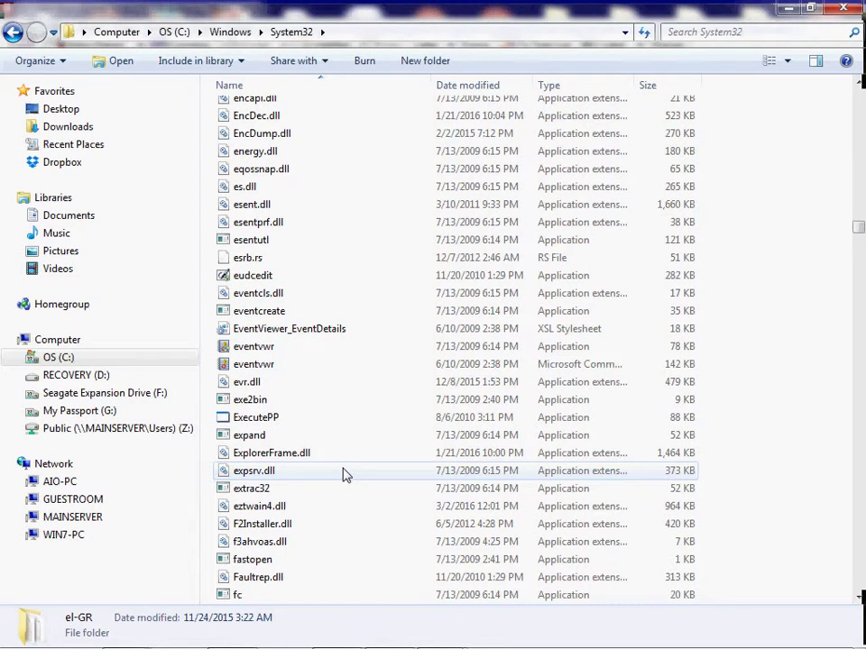
pyautogui.click(276, 510)
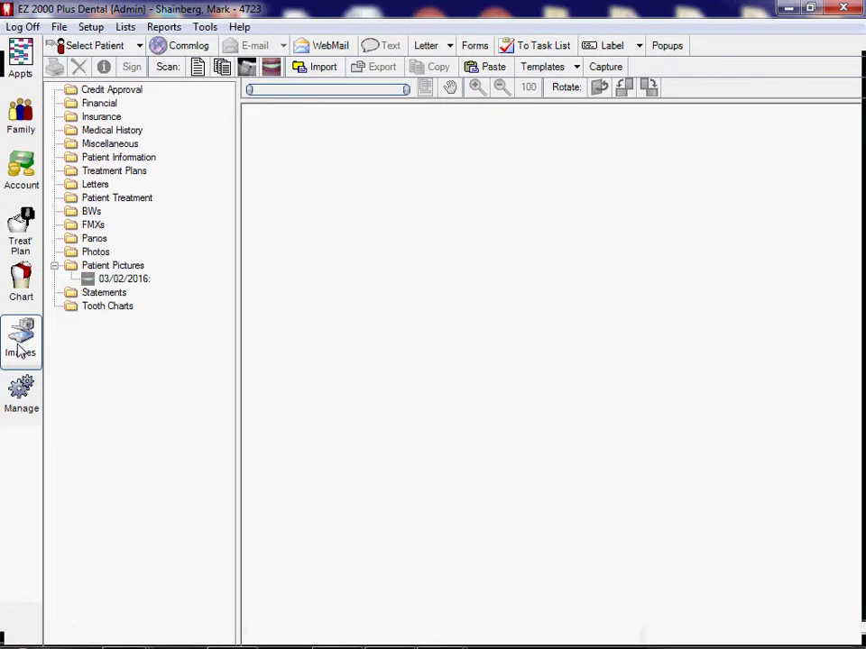
# Switch to EZ 2000 Plus Dental and start a radiograph scan into the patient's FMXs image folder
pyautogui.click(95, 239)
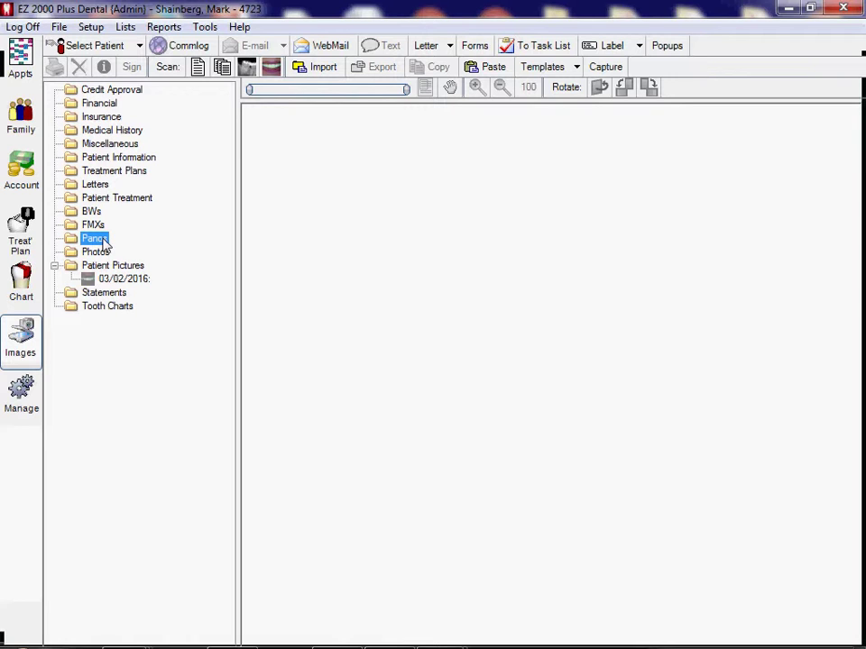
pyautogui.click(96, 225)
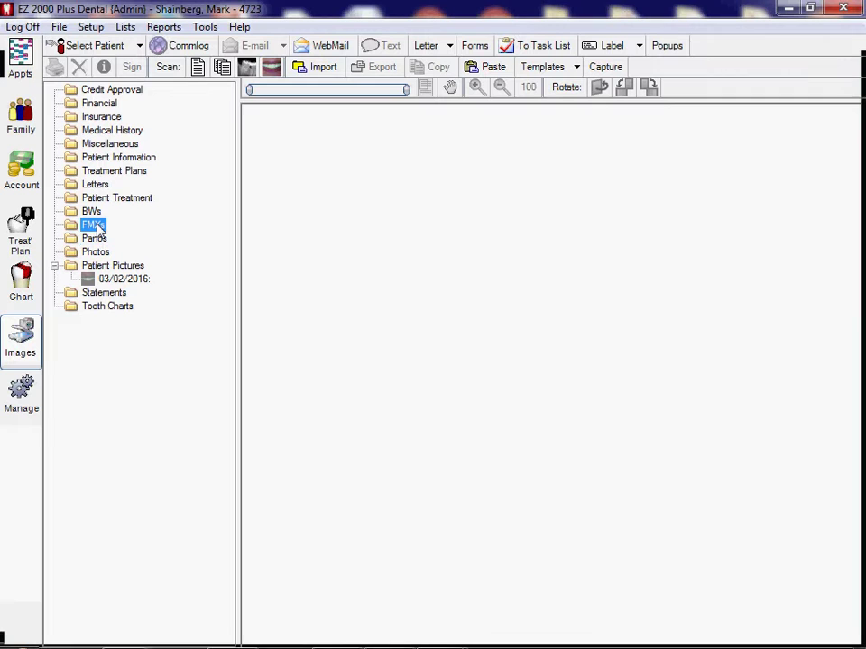
pyautogui.click(246, 68)
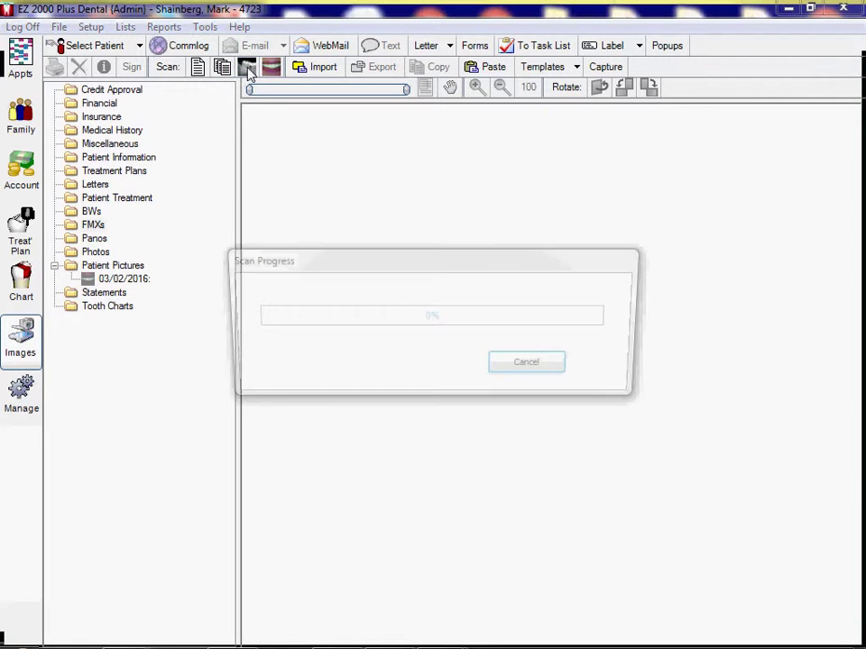